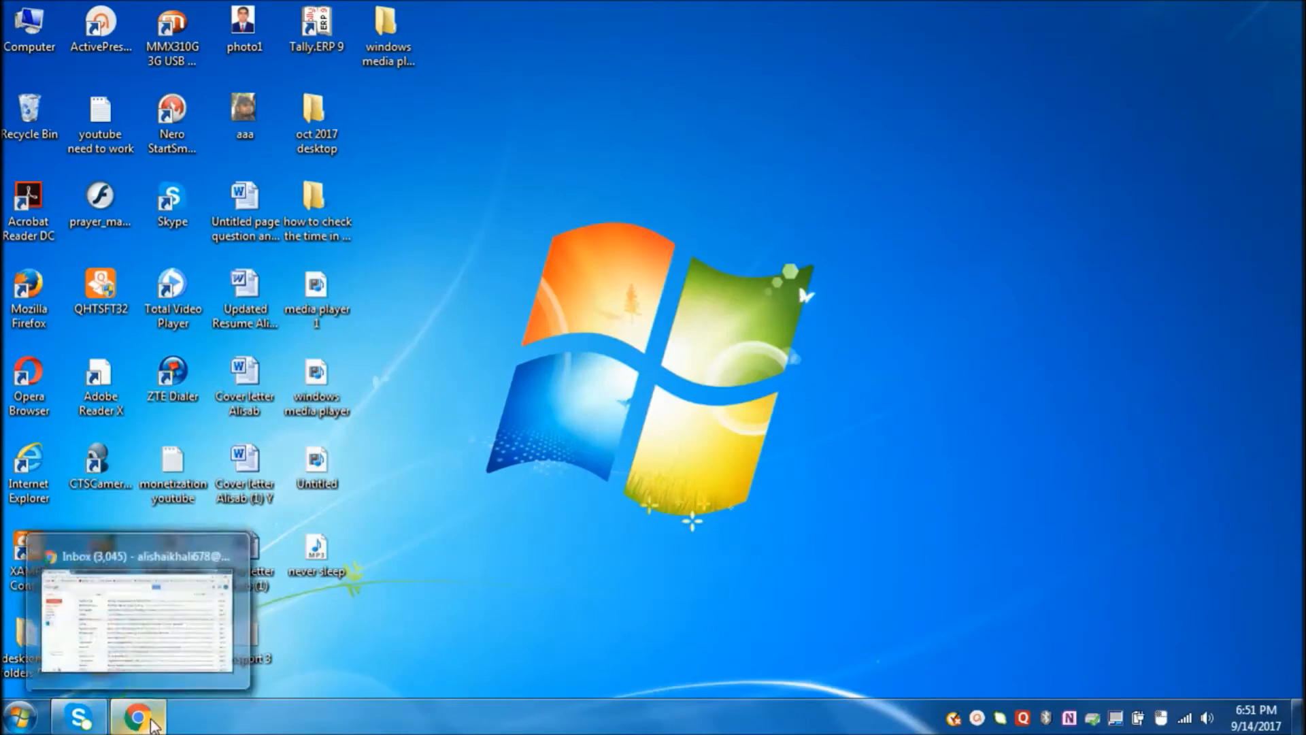
- Bring the Gmail inbox forward and land on the Promotions category after browsing Social and Primary
left_click(153, 720)
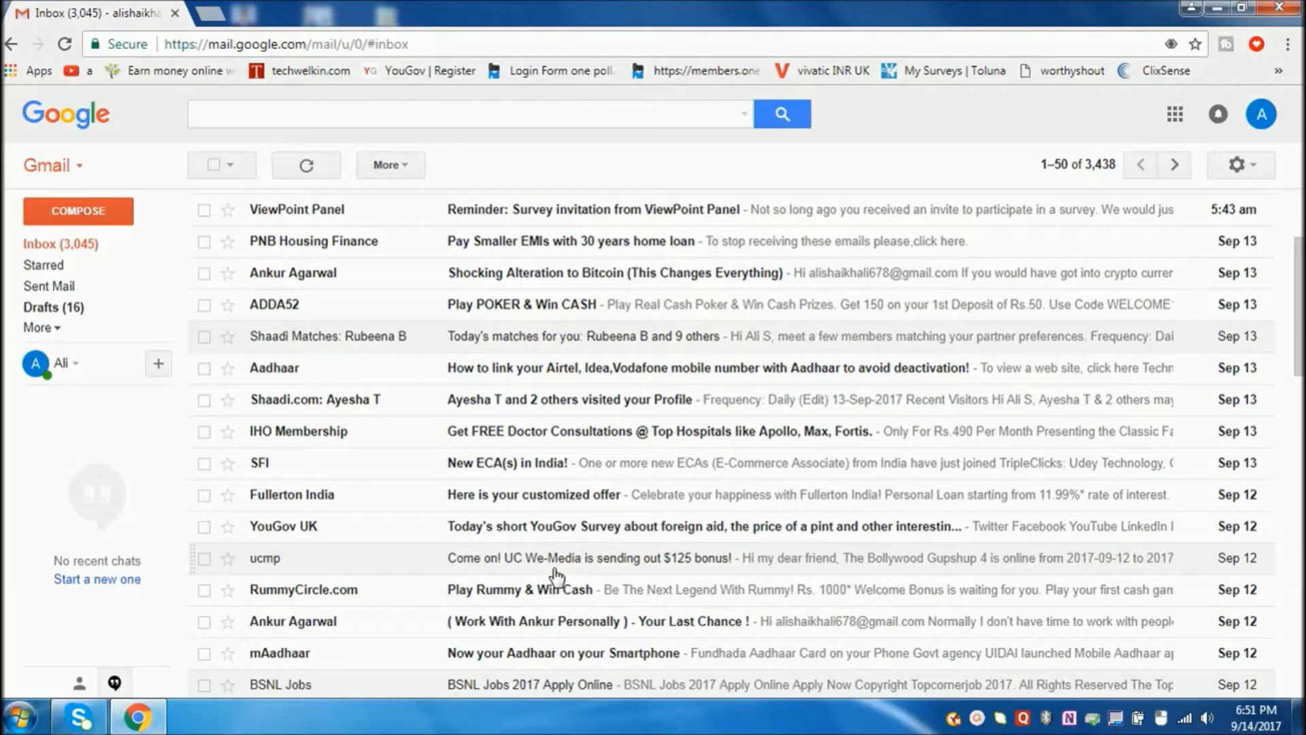
scroll(557, 574, "up", 5)
left_click(475, 221)
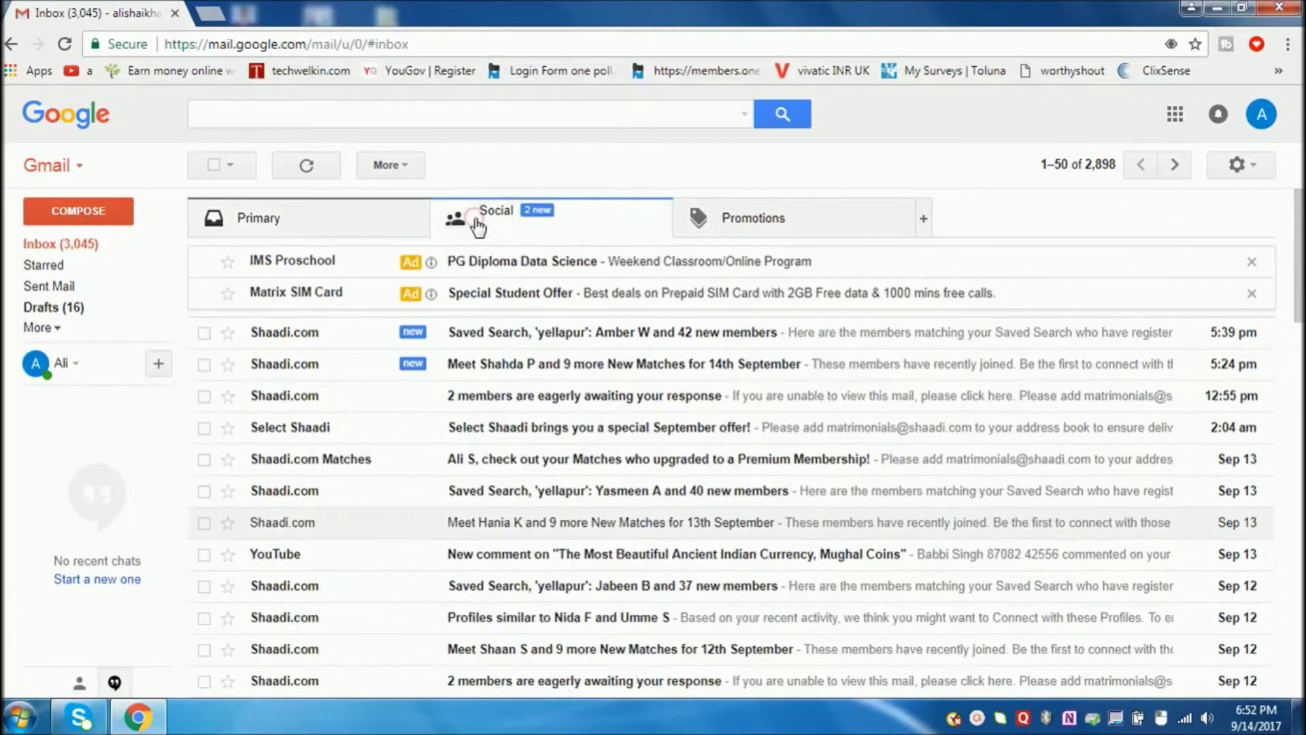
left_click(363, 217)
left_click(526, 217)
left_click(739, 217)
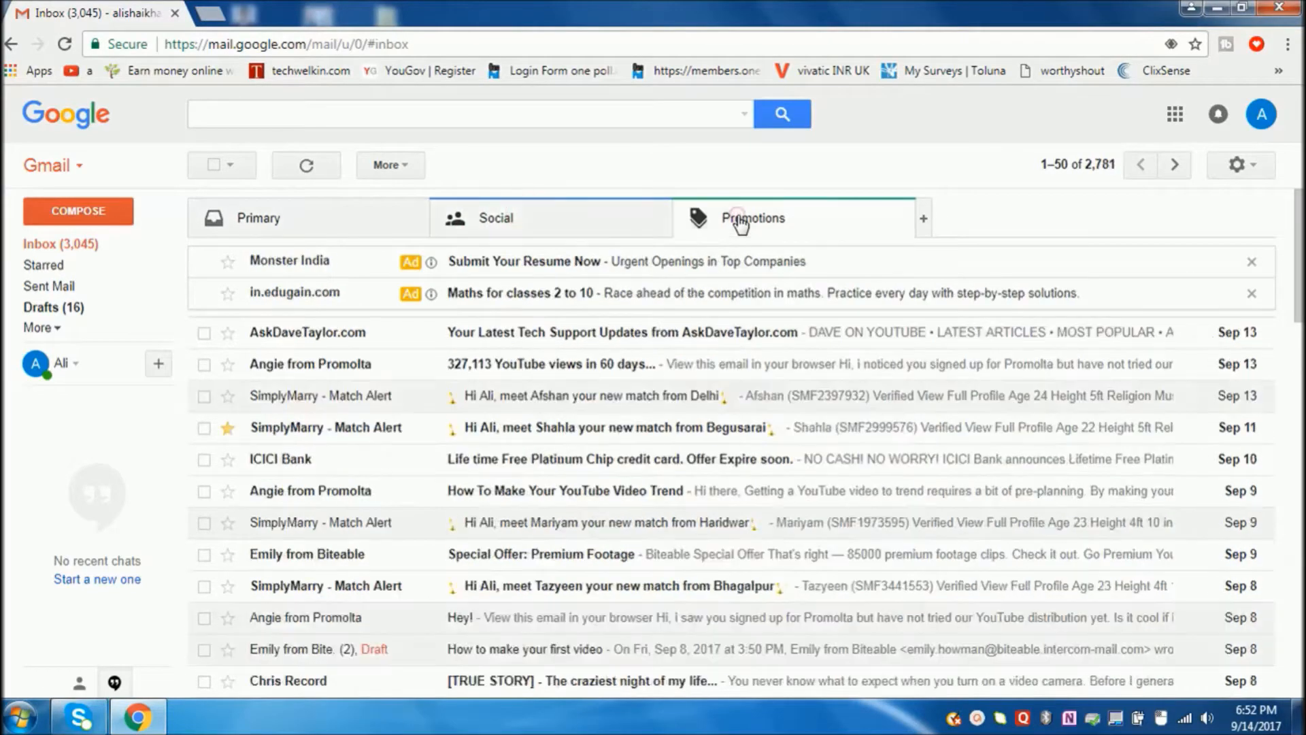
scroll(689, 416, "down", 1)
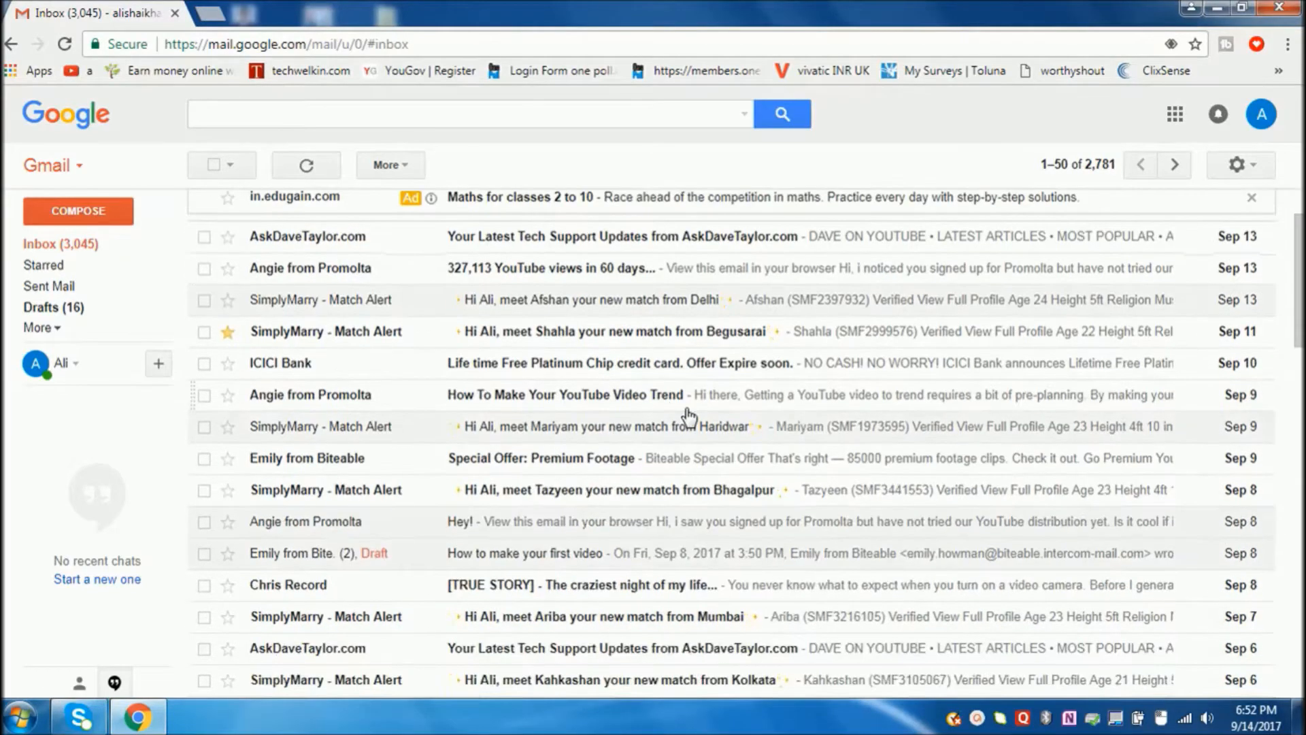
scroll(689, 416, "down", 1)
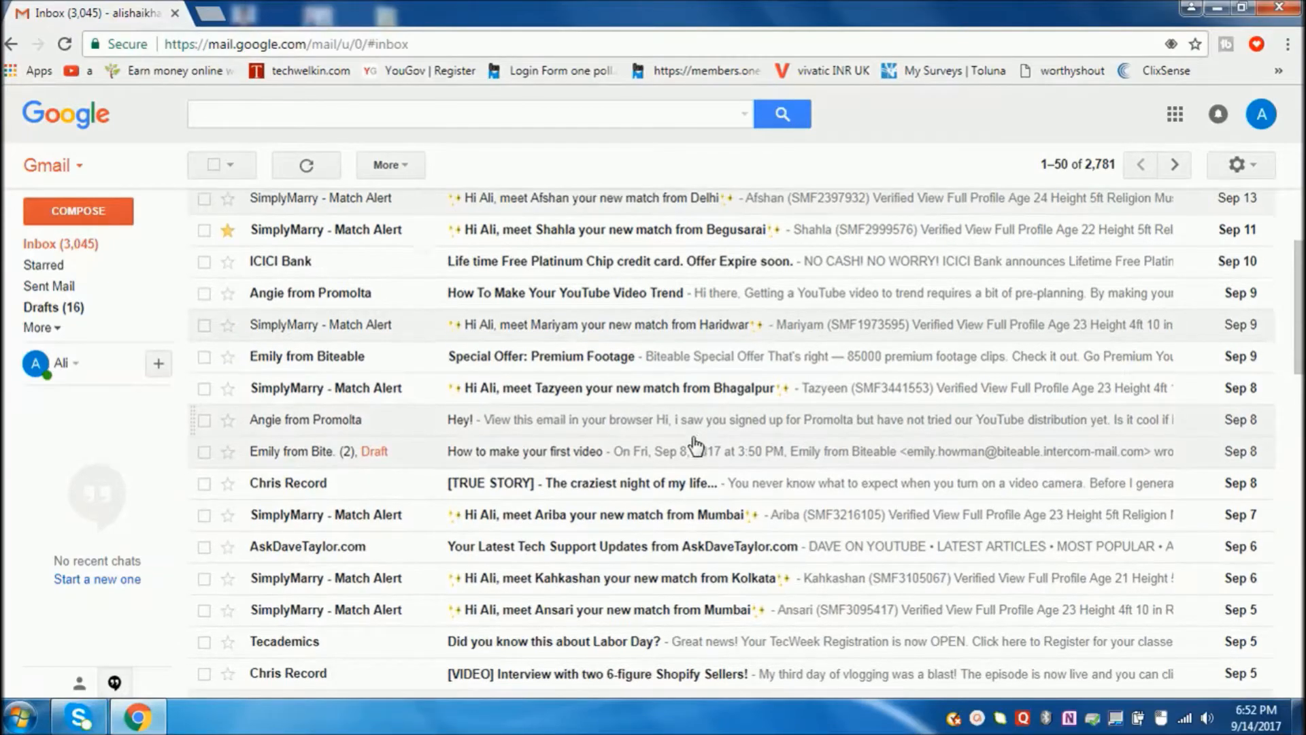
scroll(695, 442, "down", 1)
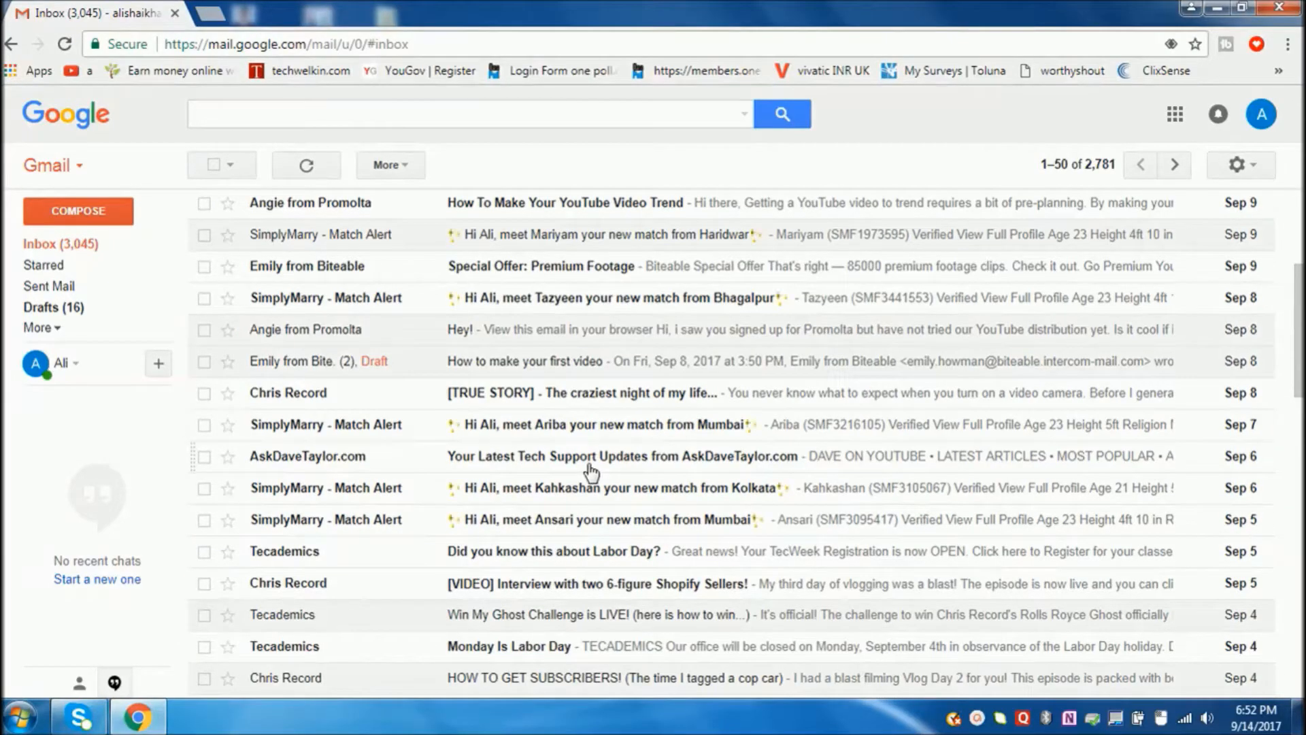
left_click(556, 330)
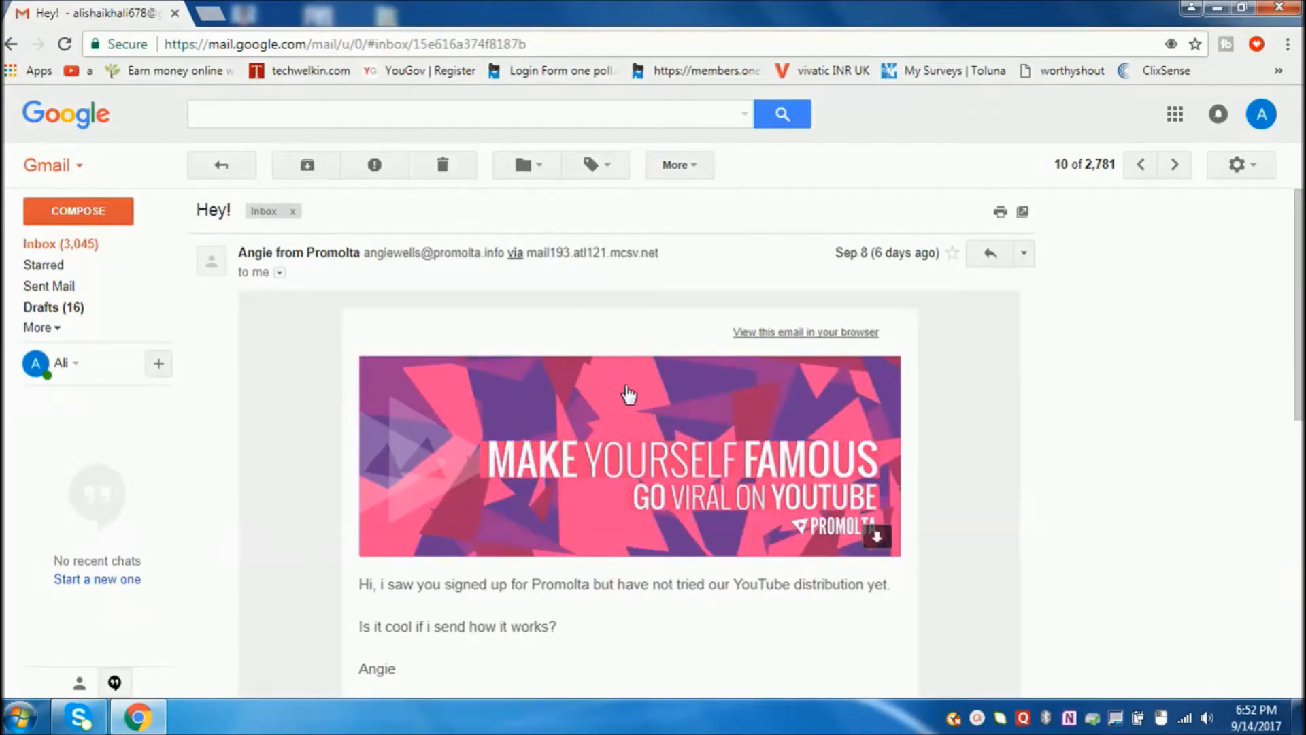
scroll(628, 394, "down", 2)
scroll(627, 394, "up", 3)
scroll(1030, 403, "down", 5)
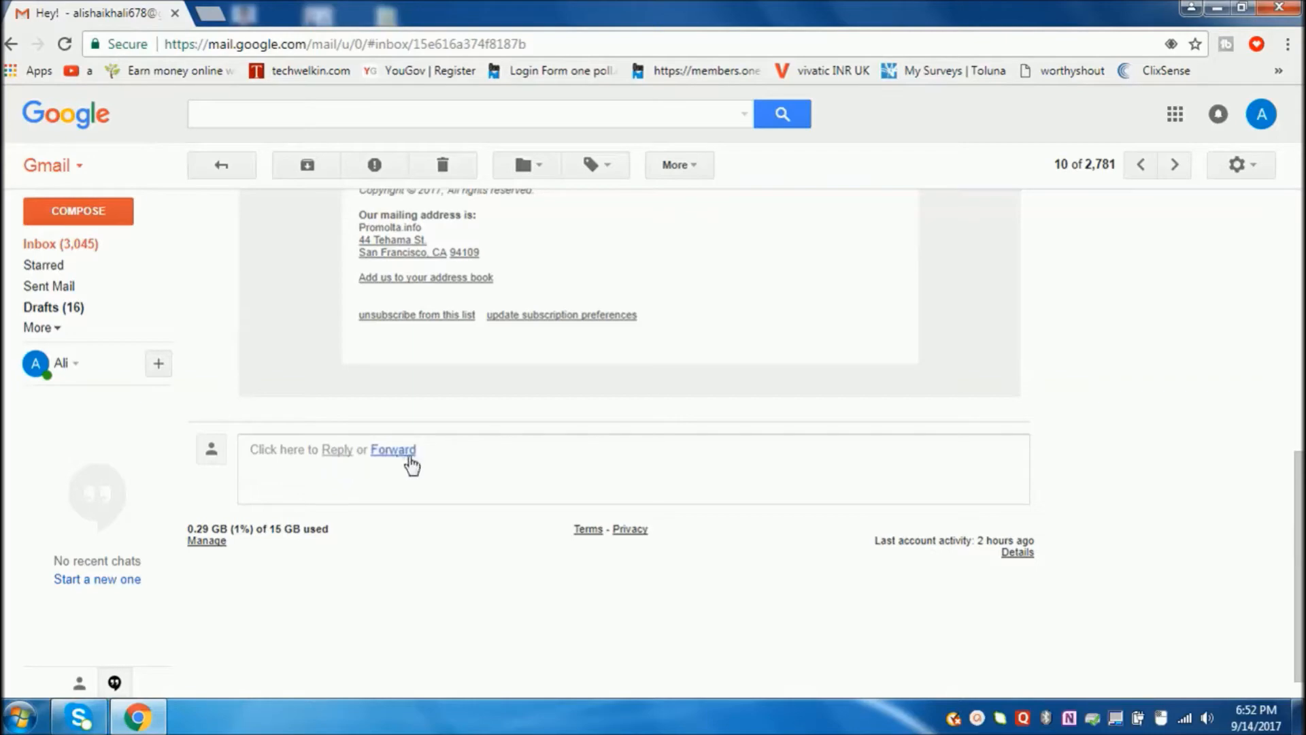
scroll(773, 518, "up", 3)
scroll(773, 519, "up", 3)
scroll(774, 518, "up", 5)
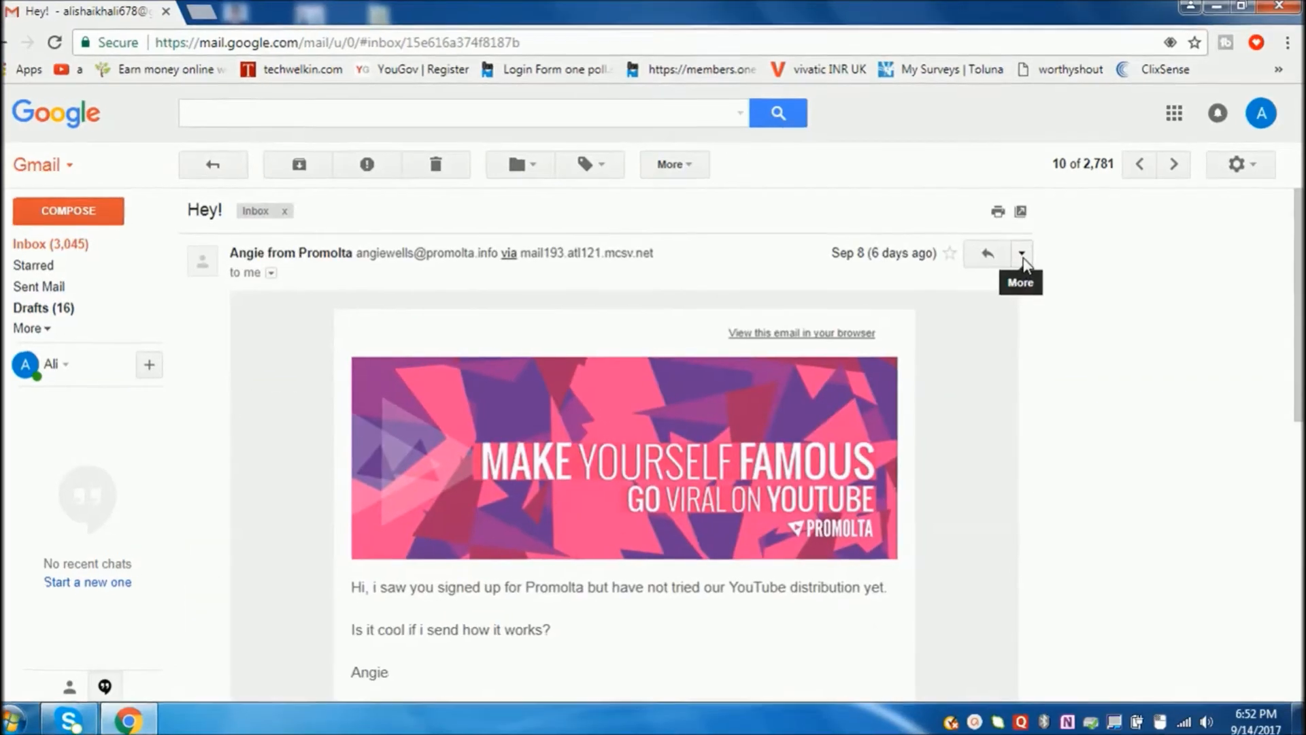
left_click(1024, 251)
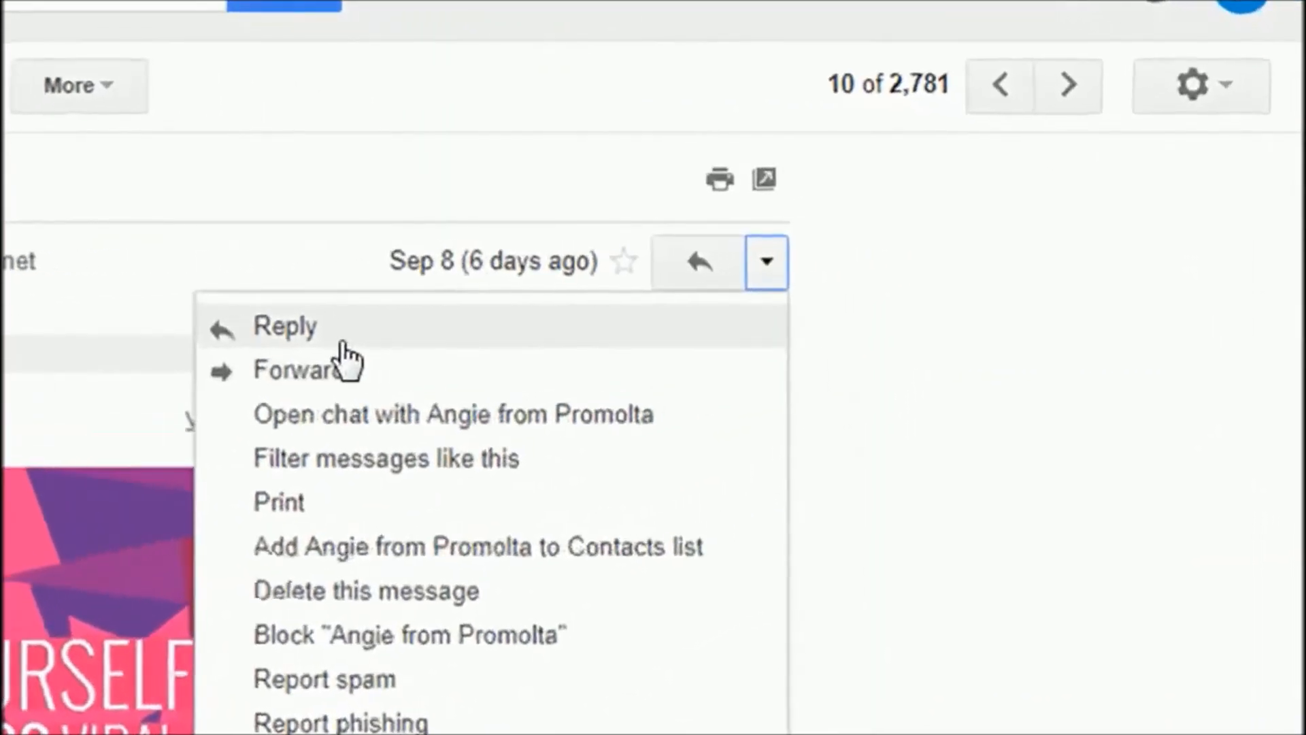
- Start a reply to Angie from Promolta beneath the Hey! message
left_click(342, 348)
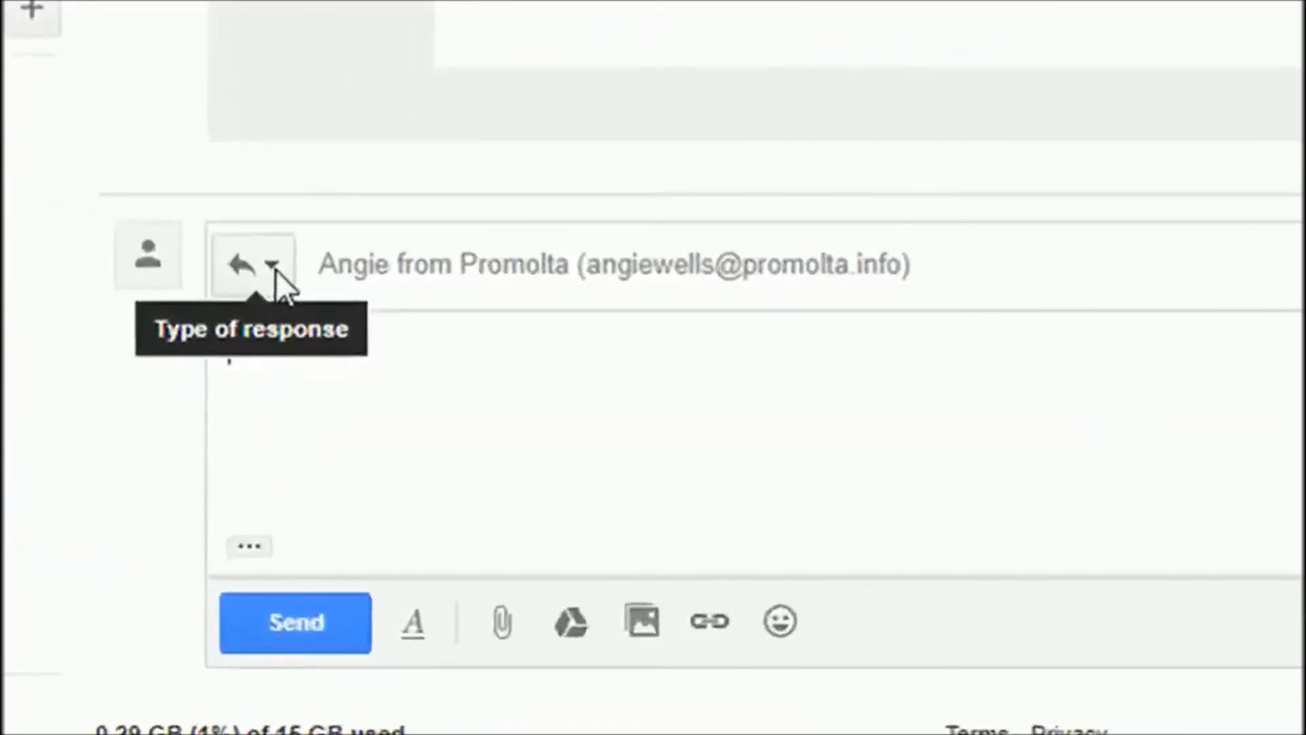
- Pop the reply out via Edit subject, give it a new subject, and close the saved draft
left_click(275, 270)
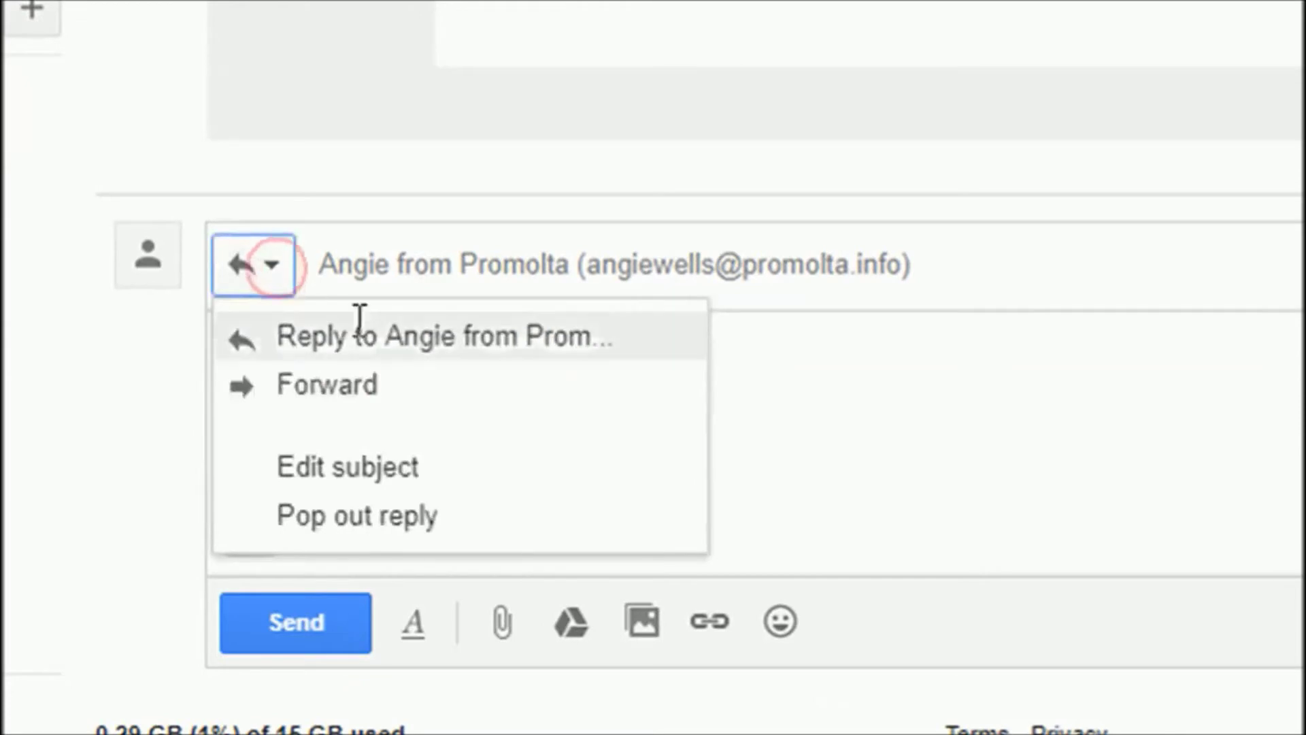
left_click(383, 479)
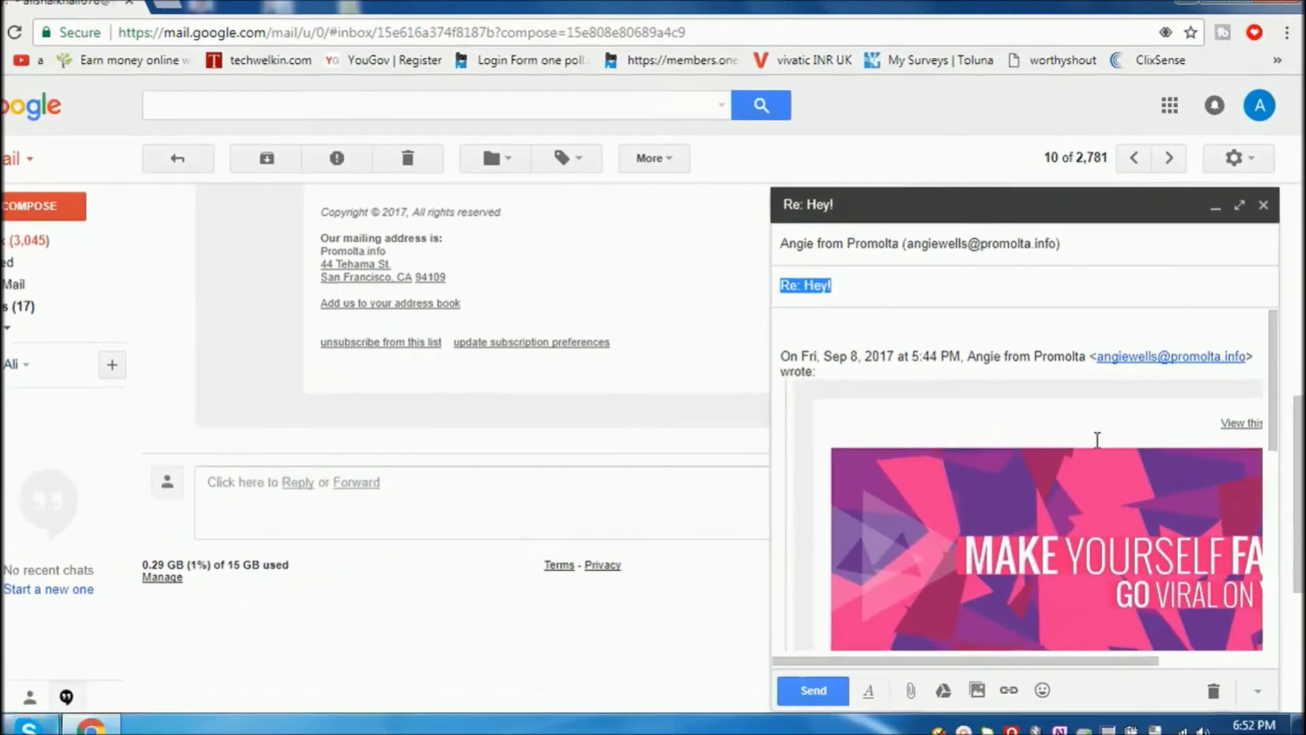
type("fsadf")
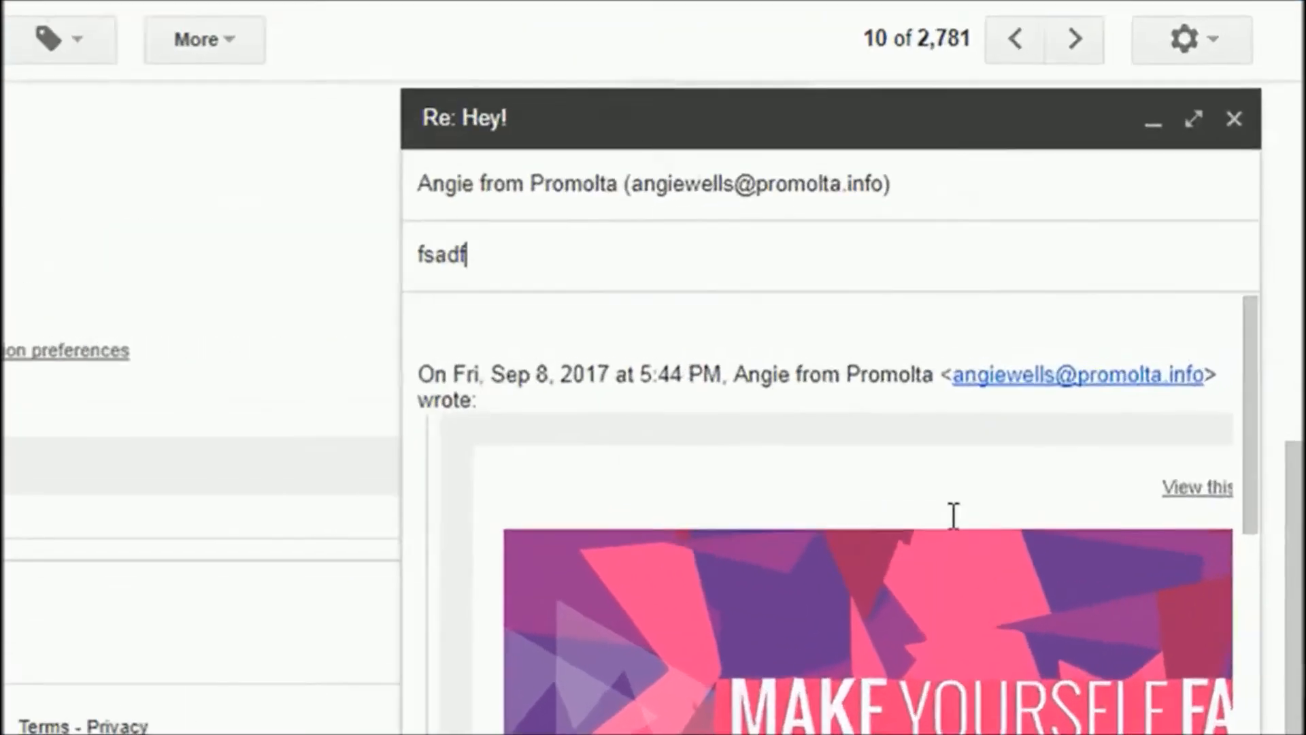
type("dfsf")
type("d")
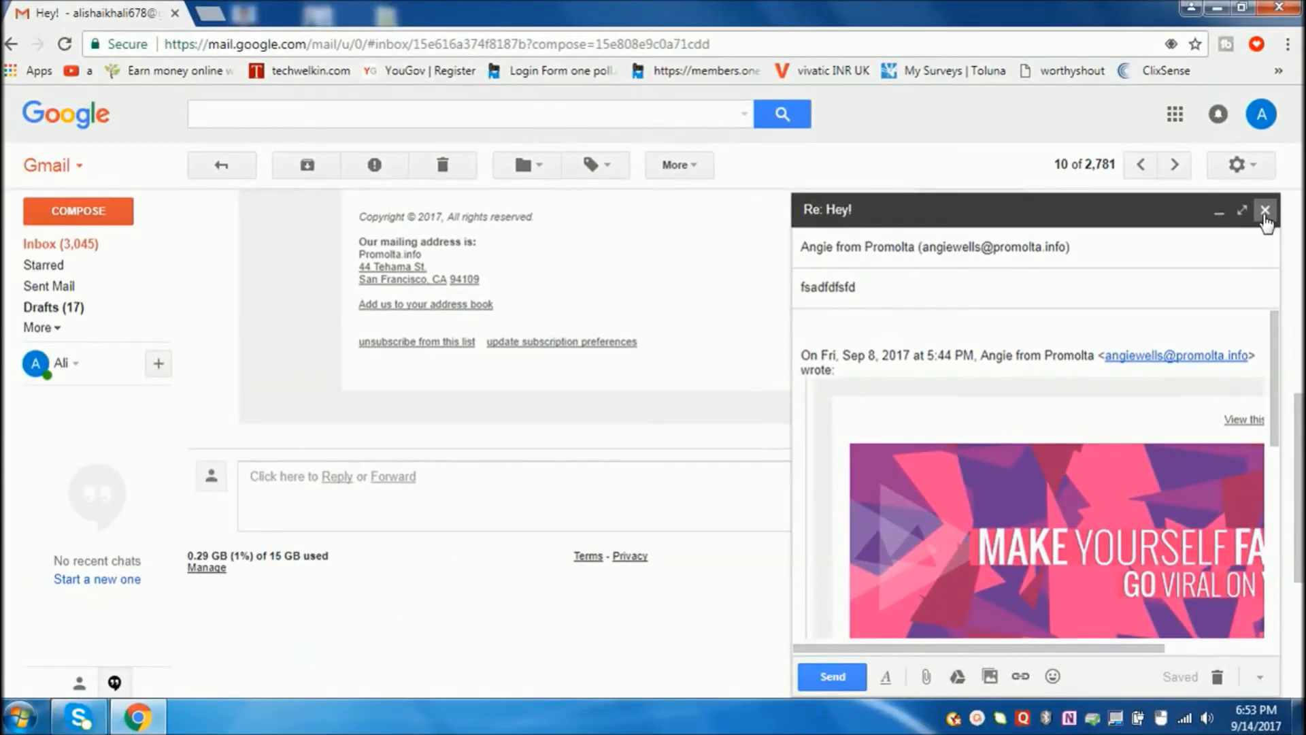
left_click(1265, 208)
scroll(1066, 504, "up", 5)
scroll(1066, 505, "up", 3)
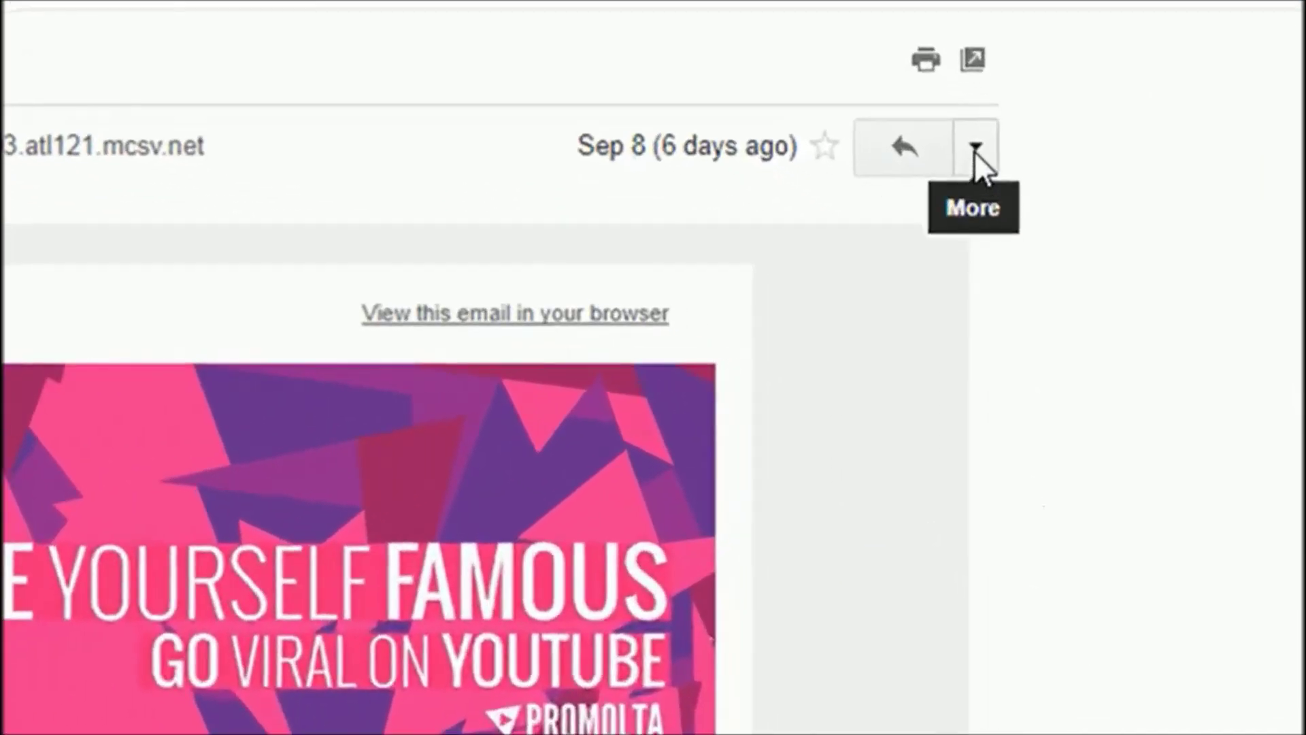
- Forward the Hey! message from its More menu and reach the type-of-response choices
left_click(975, 152)
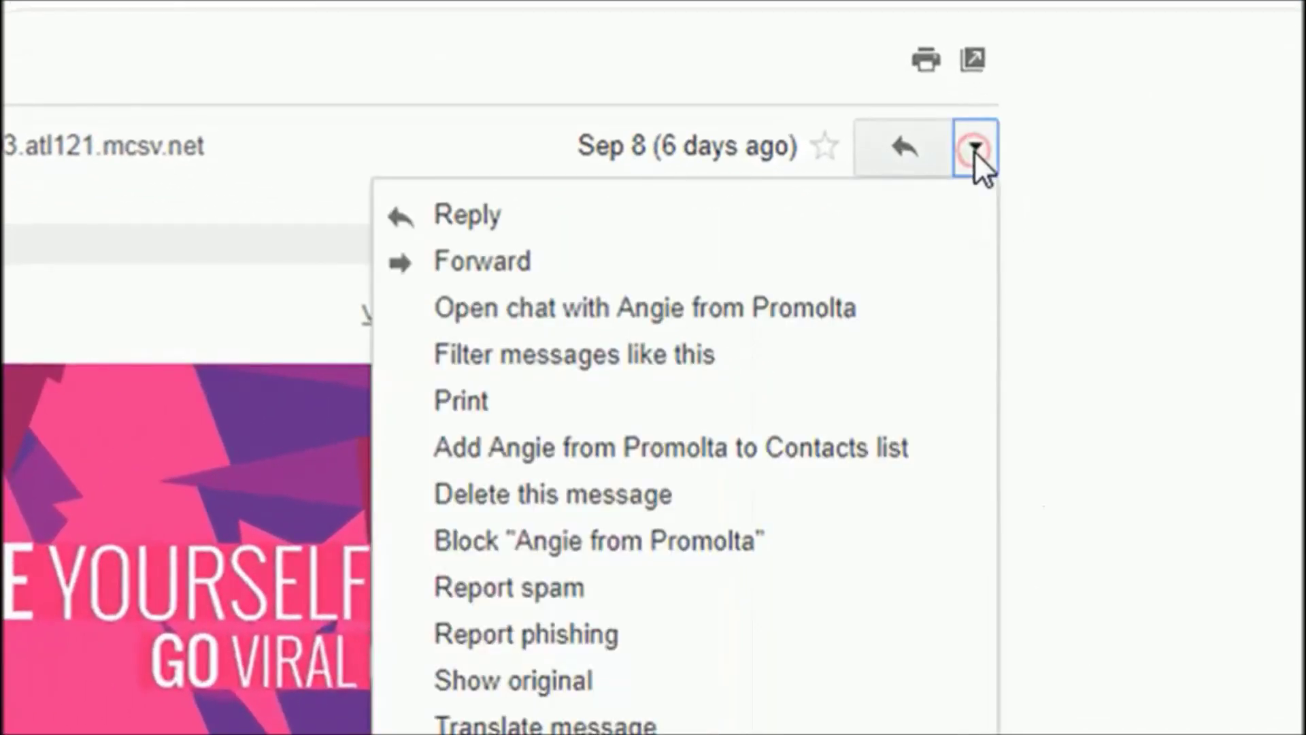
left_click(566, 276)
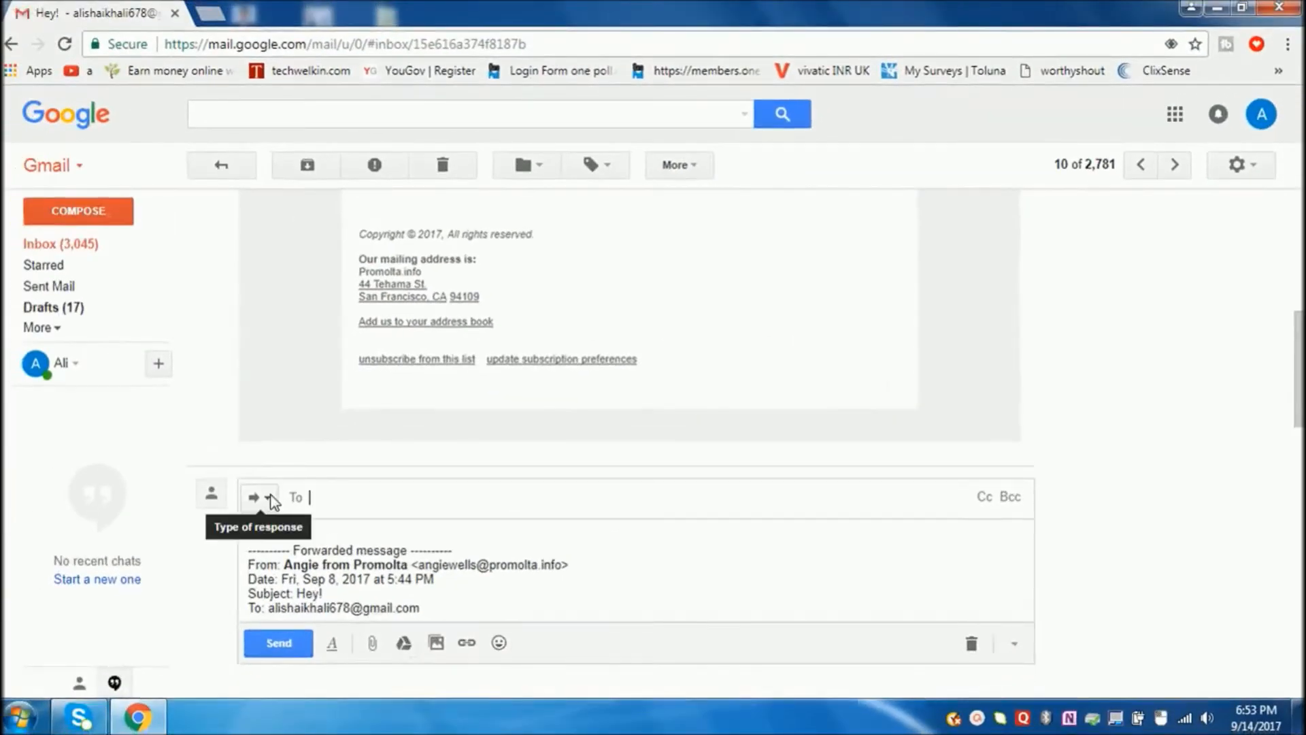
left_click(263, 497)
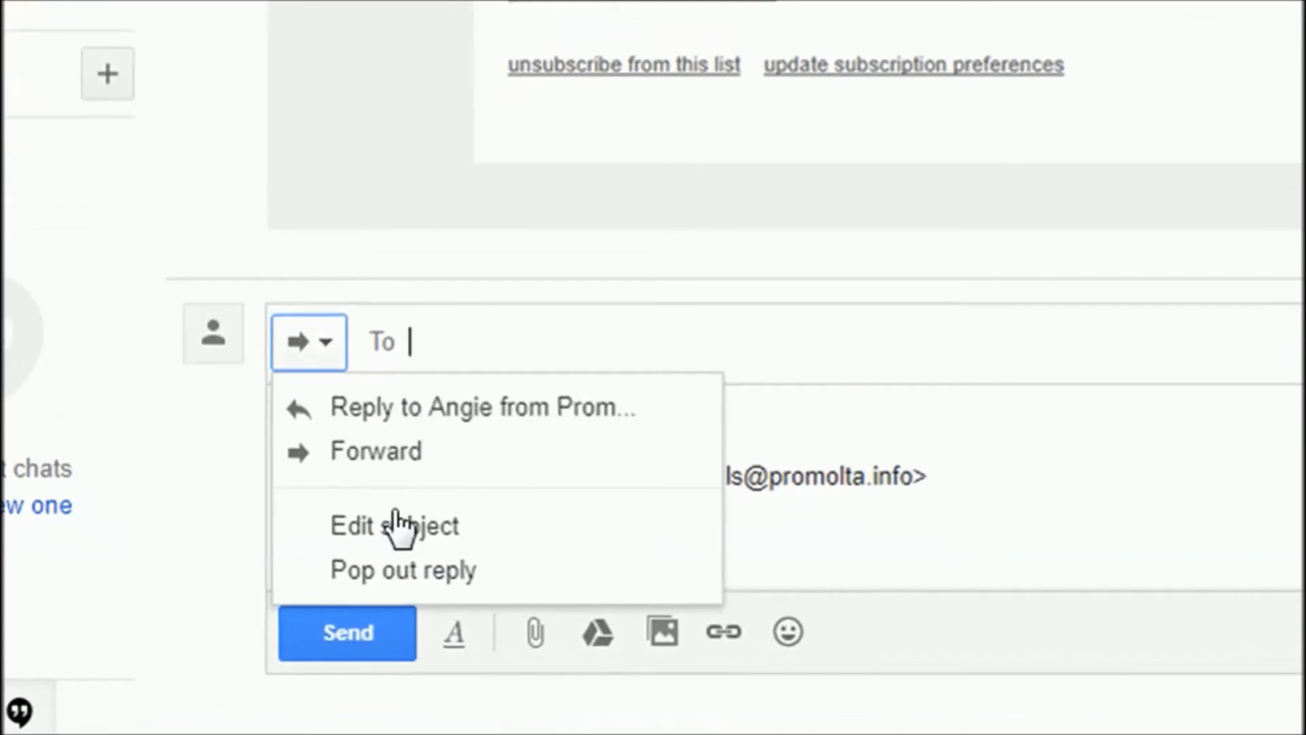
- Pop the forward out via Edit subject so the Fwd: Hey! subject can be replaced
left_click(399, 526)
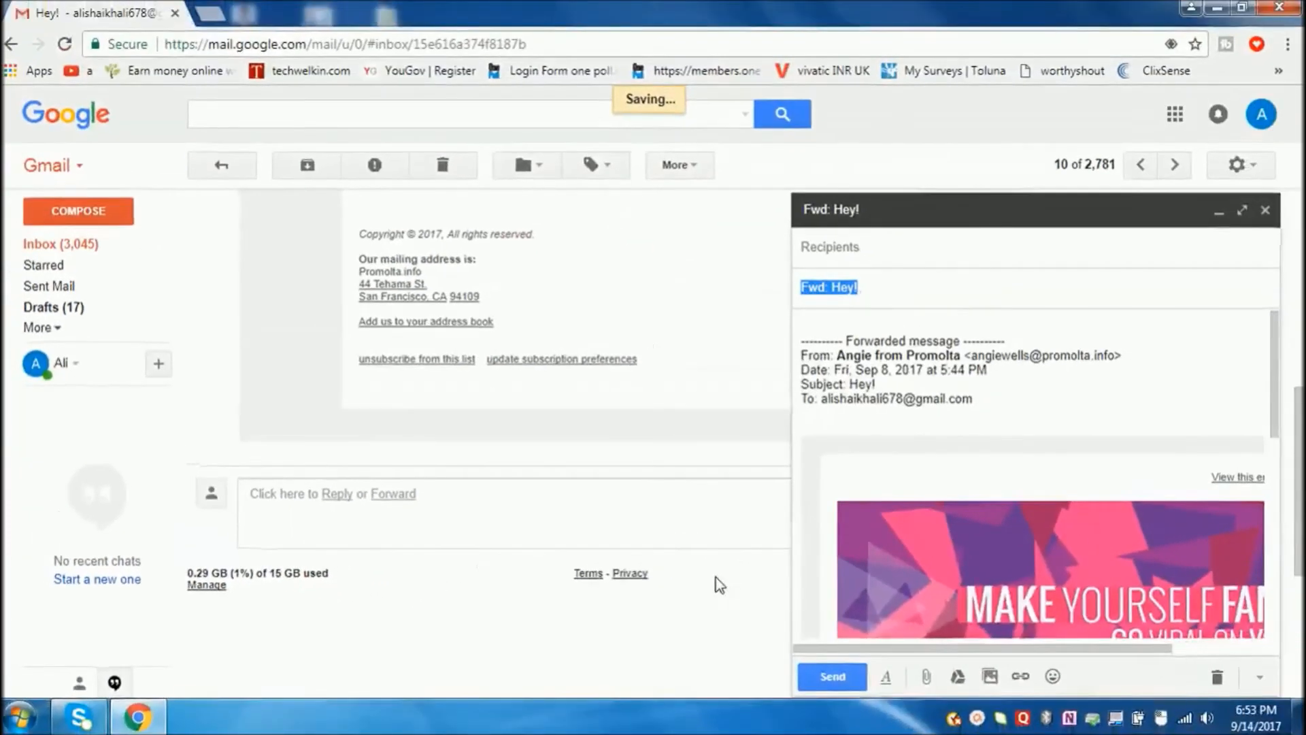
type("vzxcvv ")
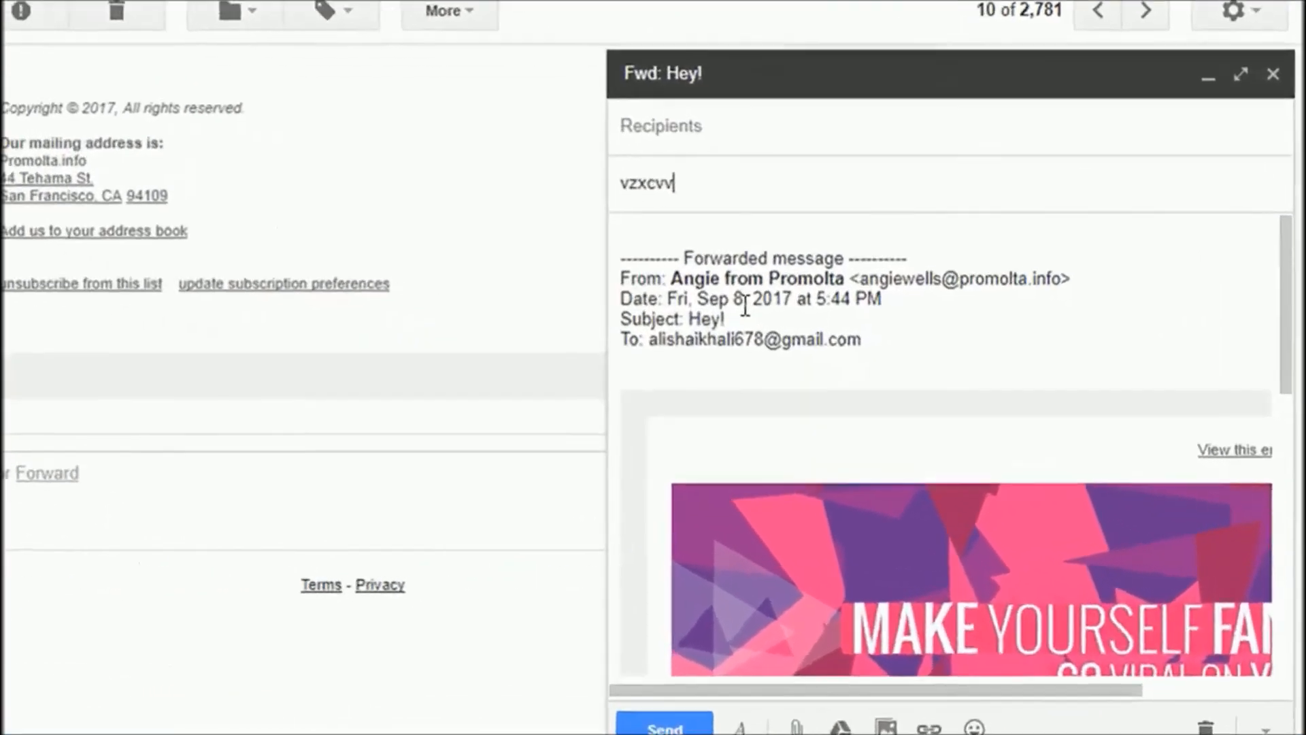
type("vxcvxcv")
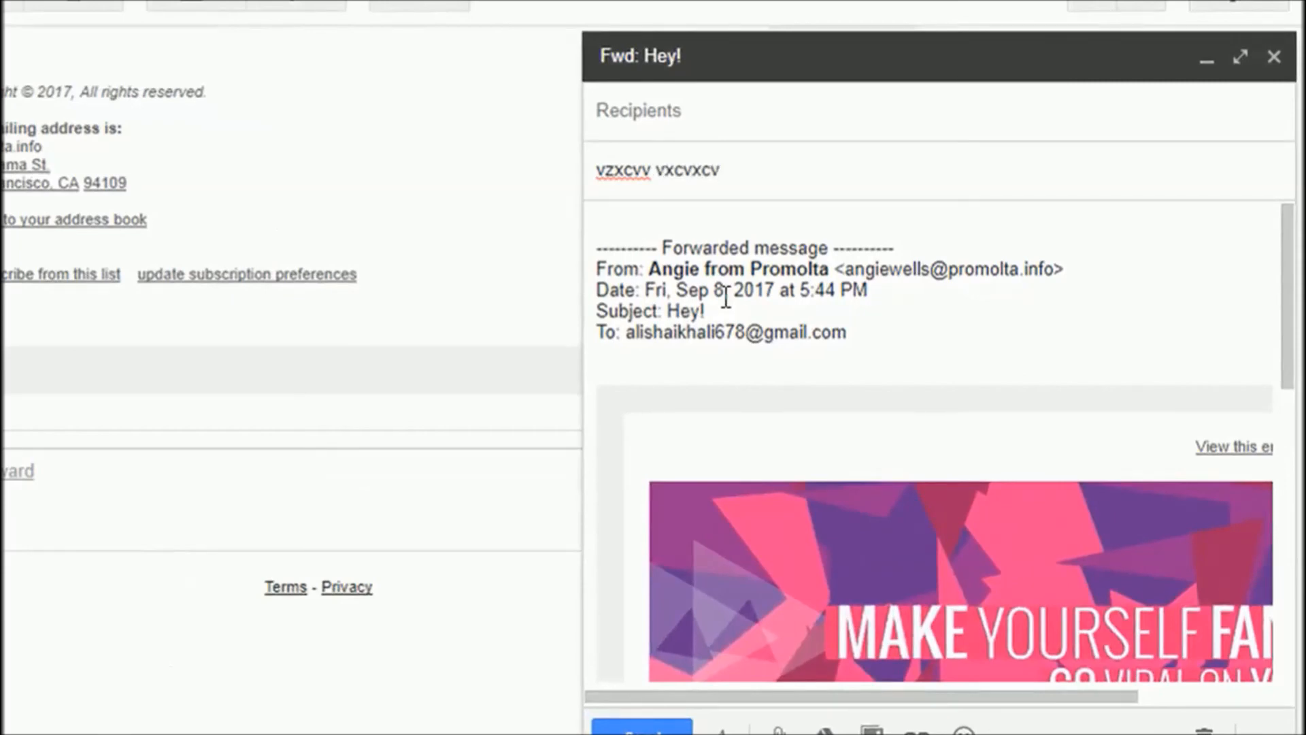